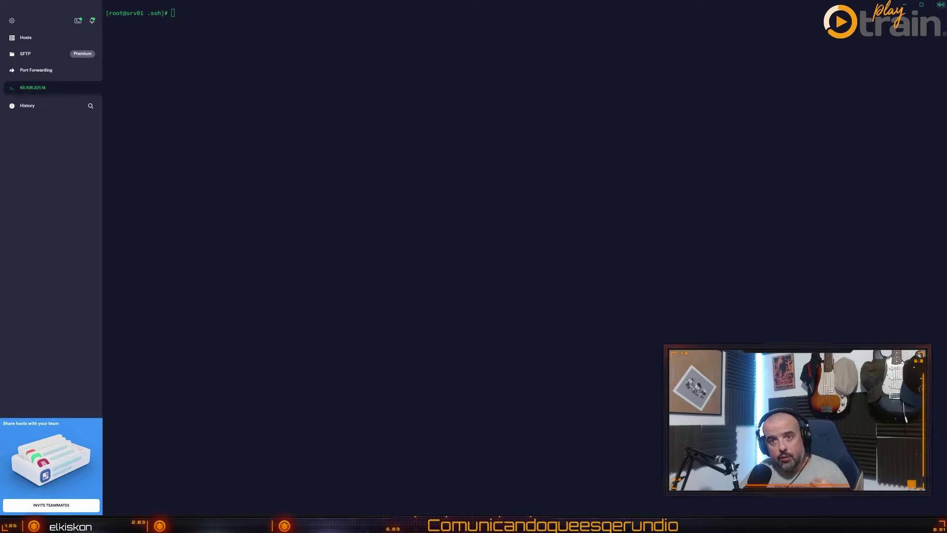
In WHM, filter the menu for 'fire' and show ConfigServer Security & Firewall's csf section
mouse_move(459, 524)
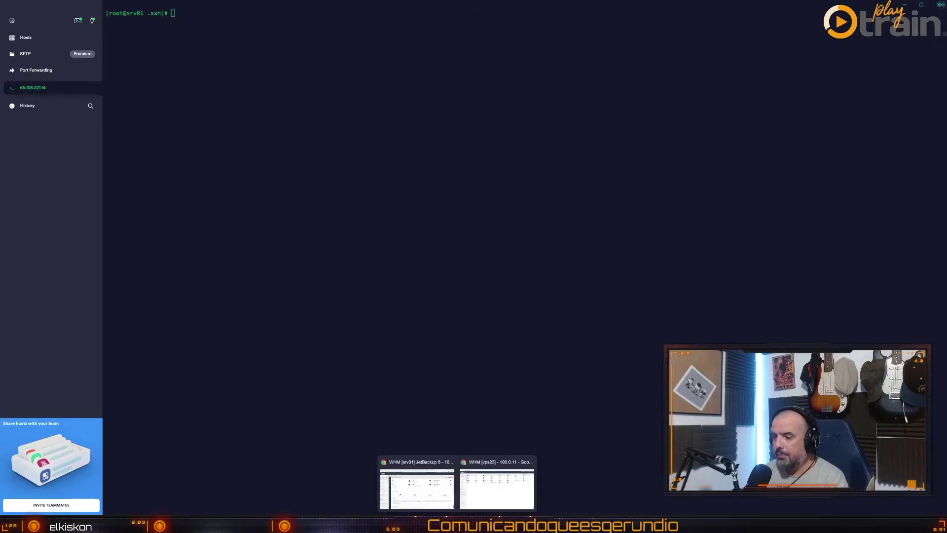
click(486, 482)
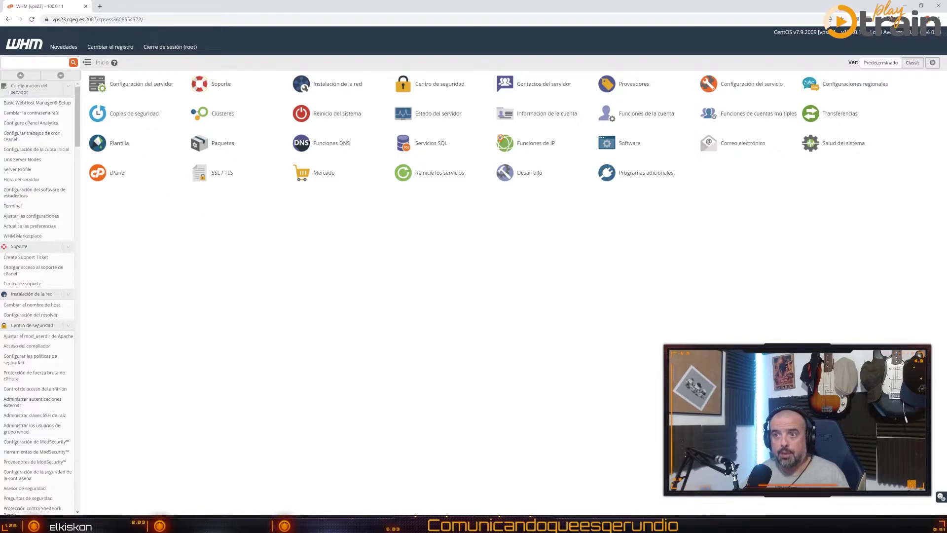
click(34, 62)
text(fire)
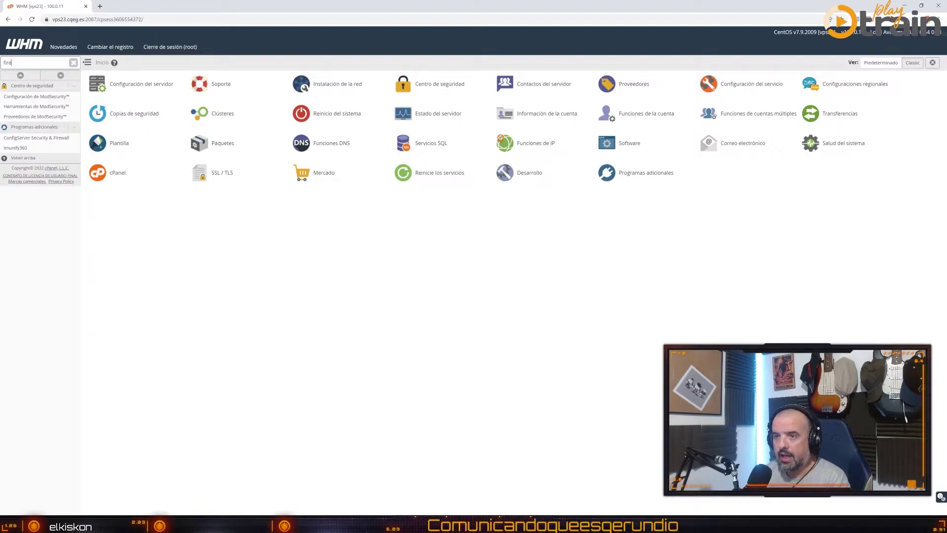
click(36, 139)
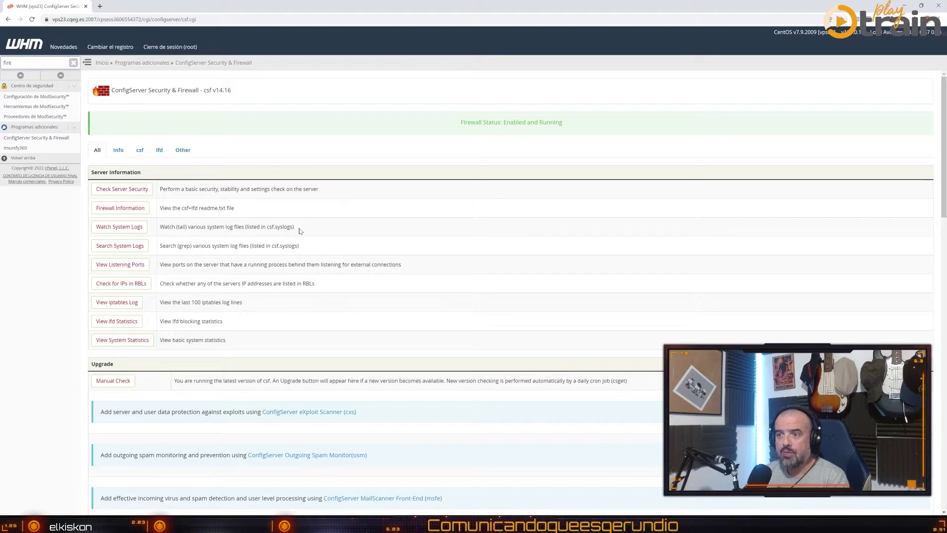
click(139, 153)
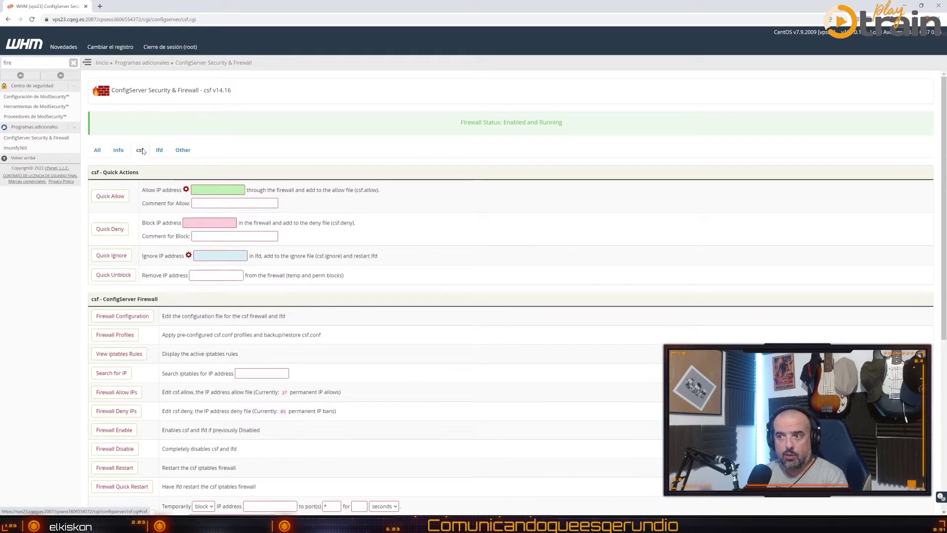
In csf Firewall Configuration, confirm port 23 is already listed in the IPv4 TCP_IN ports
click(132, 318)
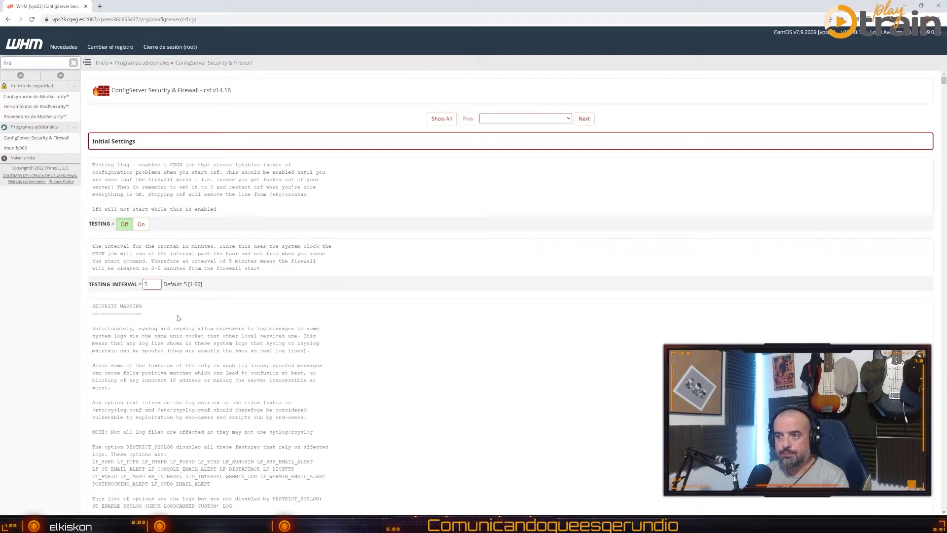
scroll(316, 203, down, 20)
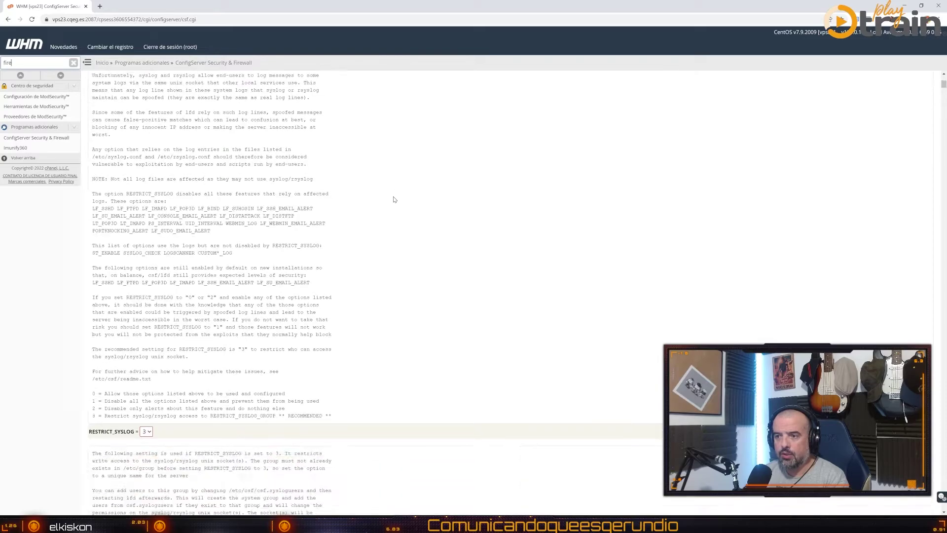
scroll(375, 168, down, 7)
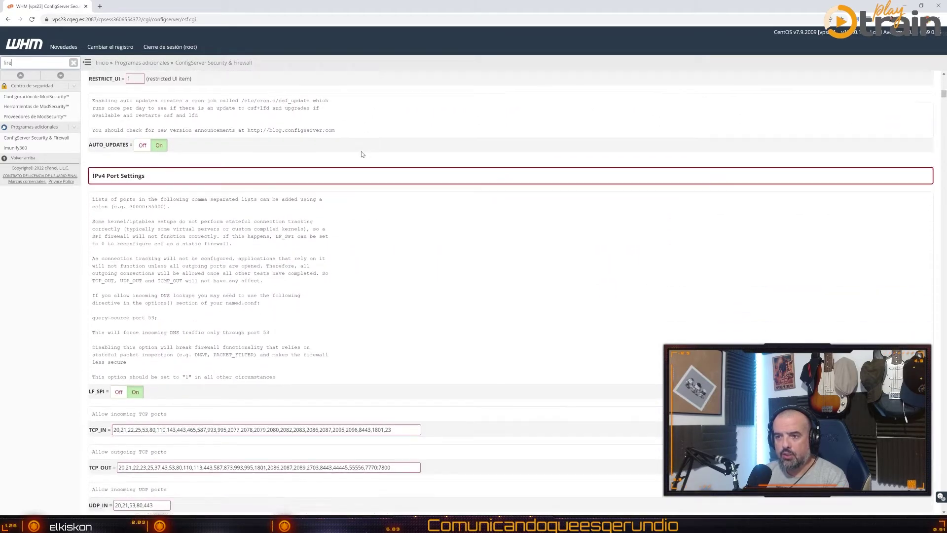
scroll(127, 140, up, 2)
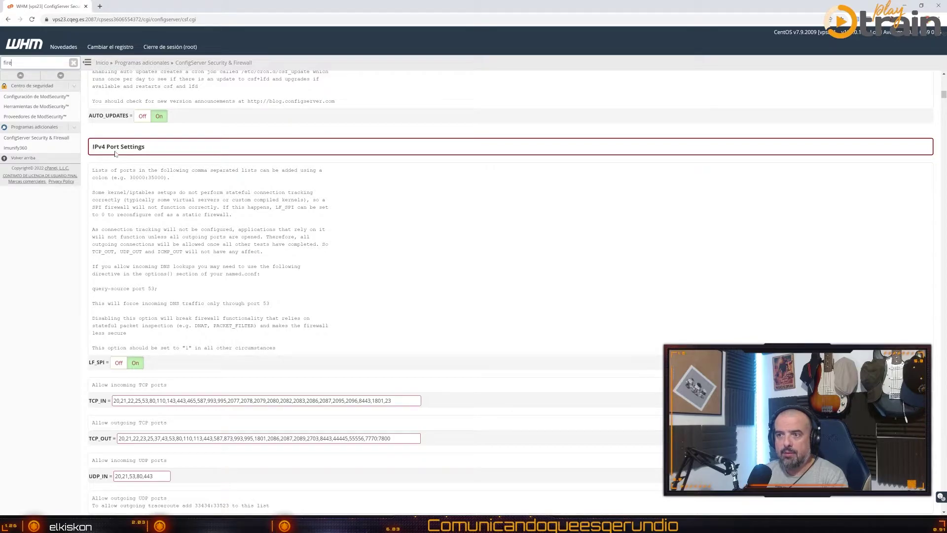
scroll(151, 153, down, 3)
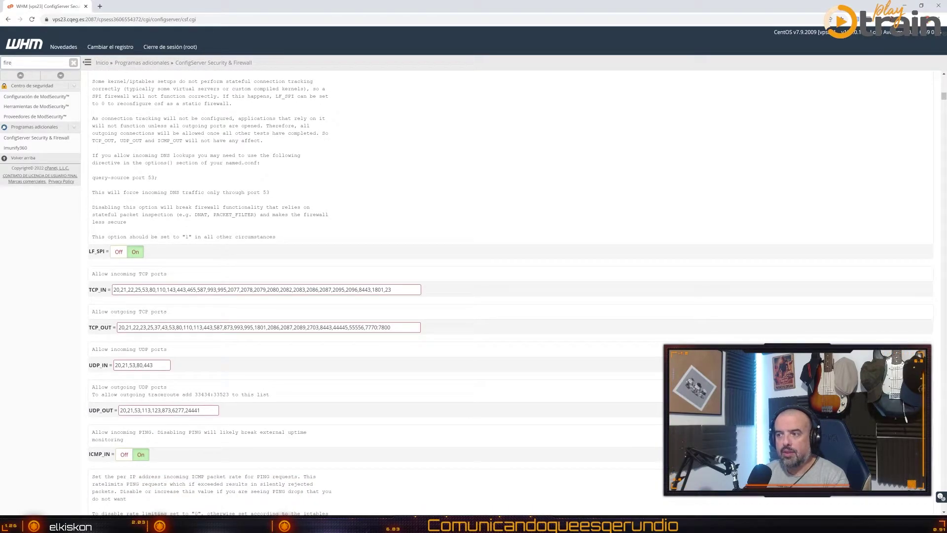
double_click(388, 289)
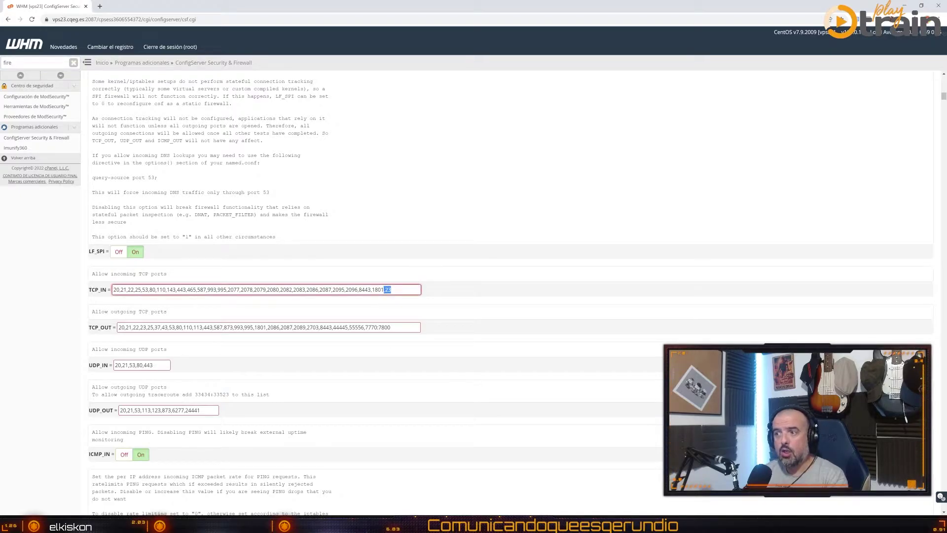
click(391, 290)
double_click(388, 290)
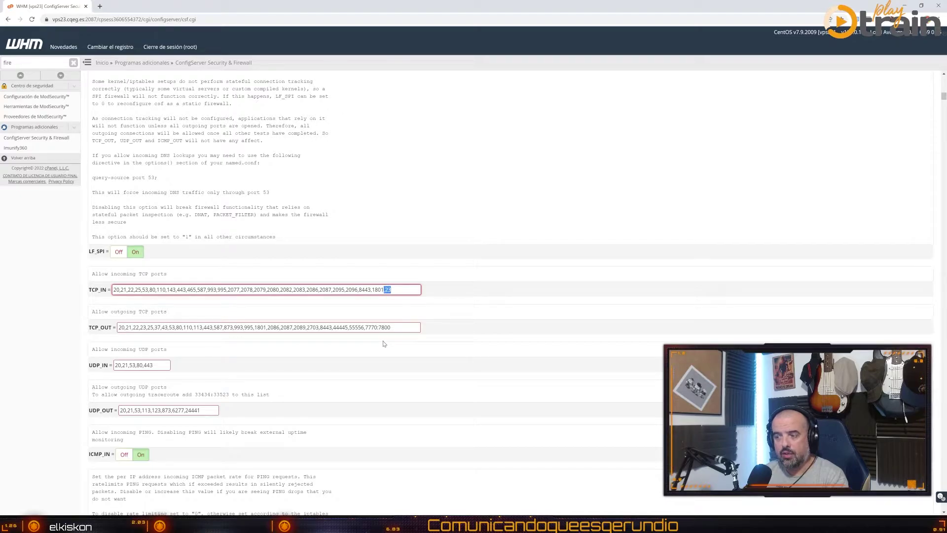
scroll(362, 305, down, 15)
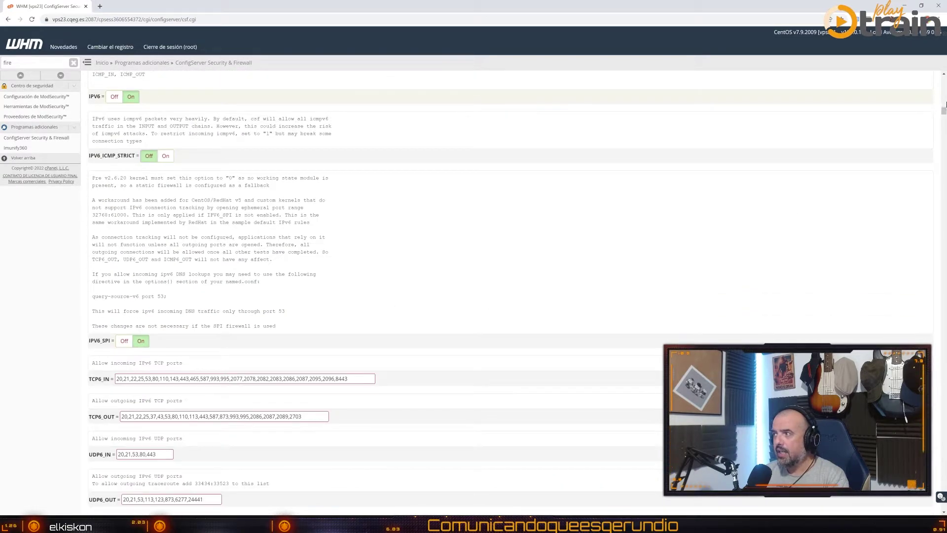
drag(944, 113, 943, 505)
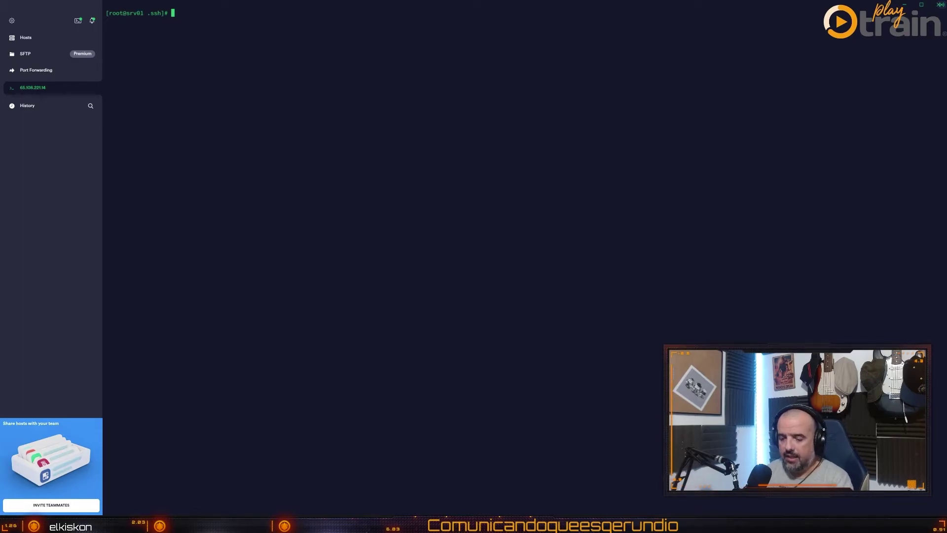
Test an sftp connection on port 23 to the Storage Box host, then exit it
text(ftp )
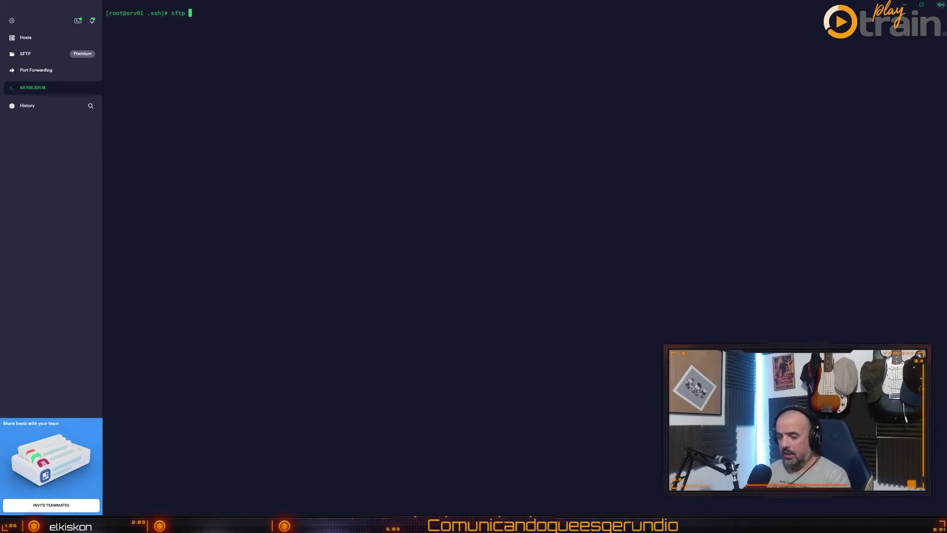
text(-P23)
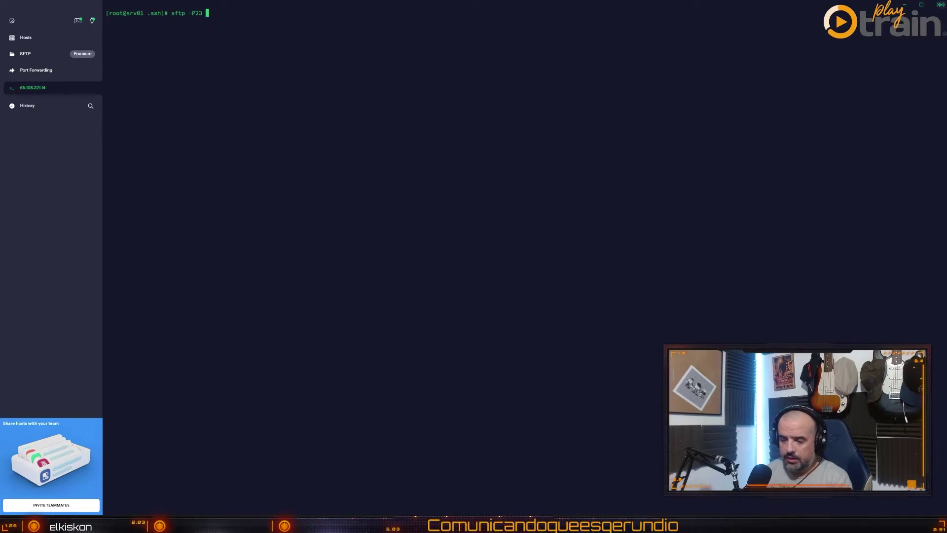
text(u294)
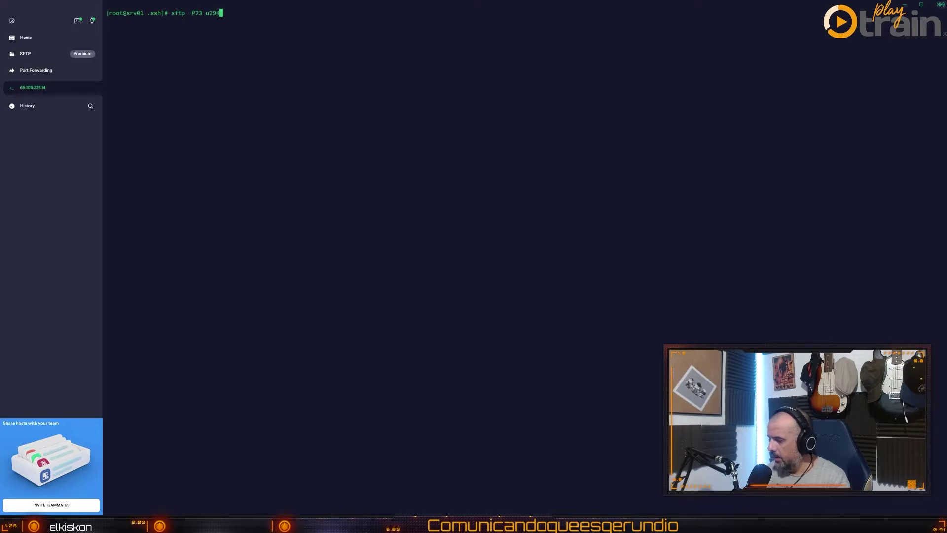
text(312@)
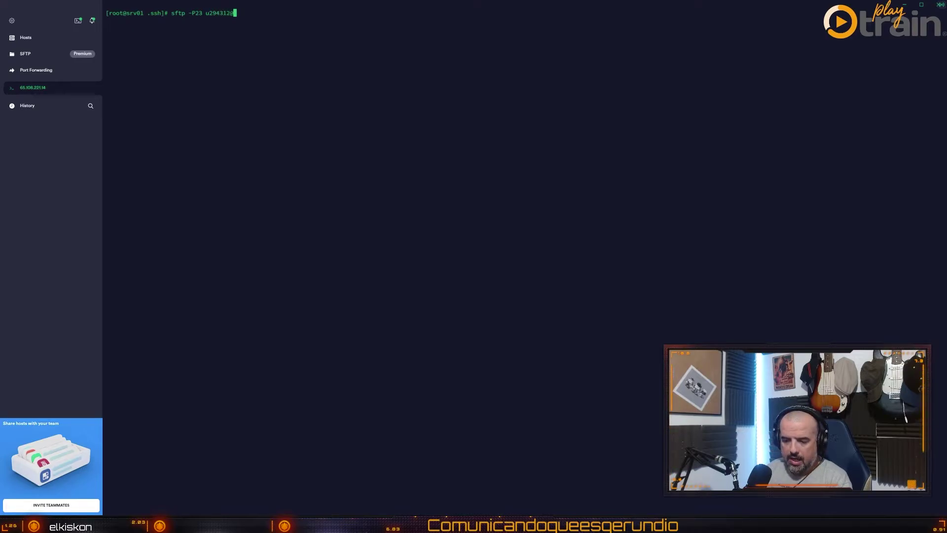
text(u294312.your-storagebox.de)
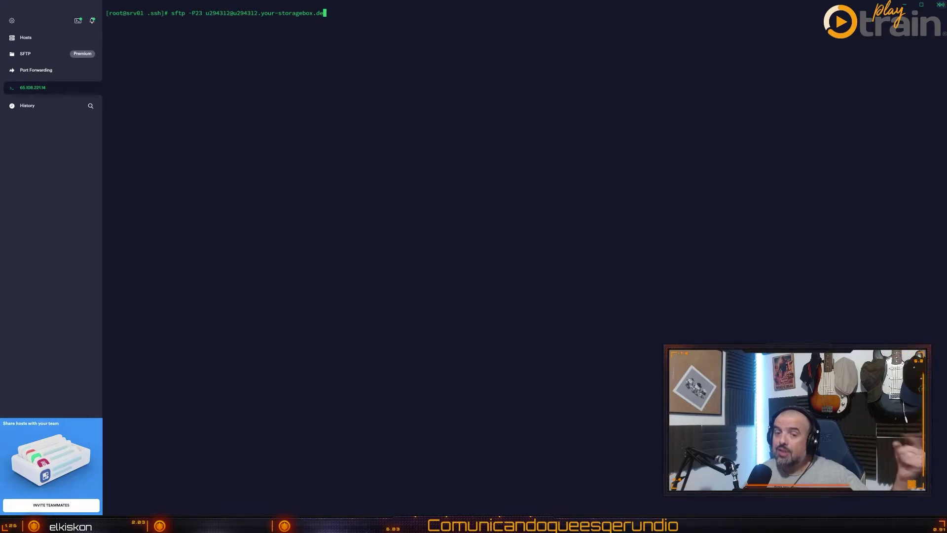
key(Return)
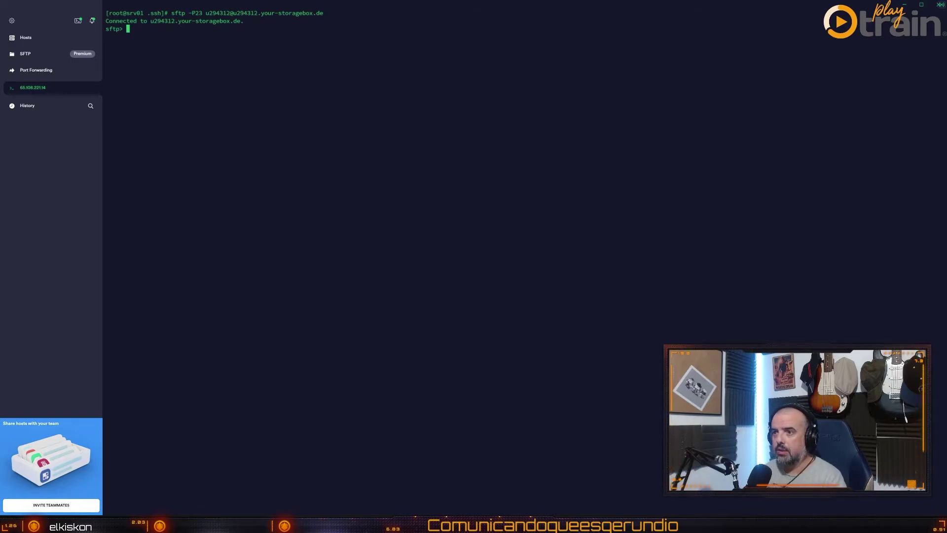
text(exit)
key(Return)
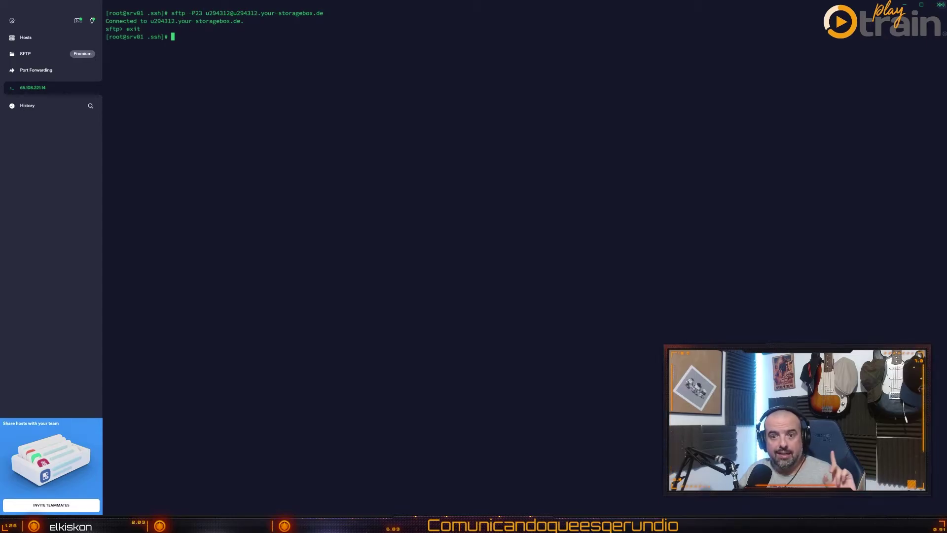
Open JetBackup 5 from Programas adicionales in WHM and go to its Destinations page
key(alt+Tab)
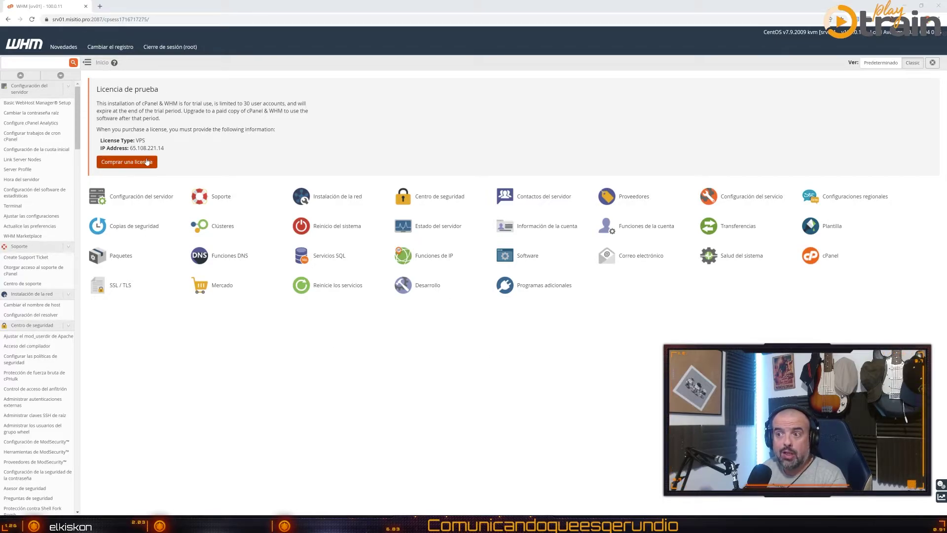
drag(177, 154, 125, 89)
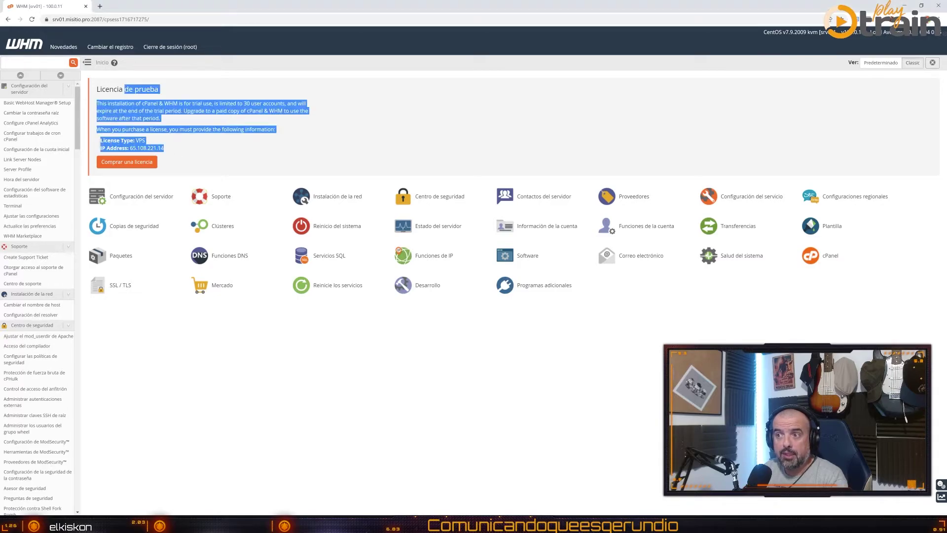
click(181, 117)
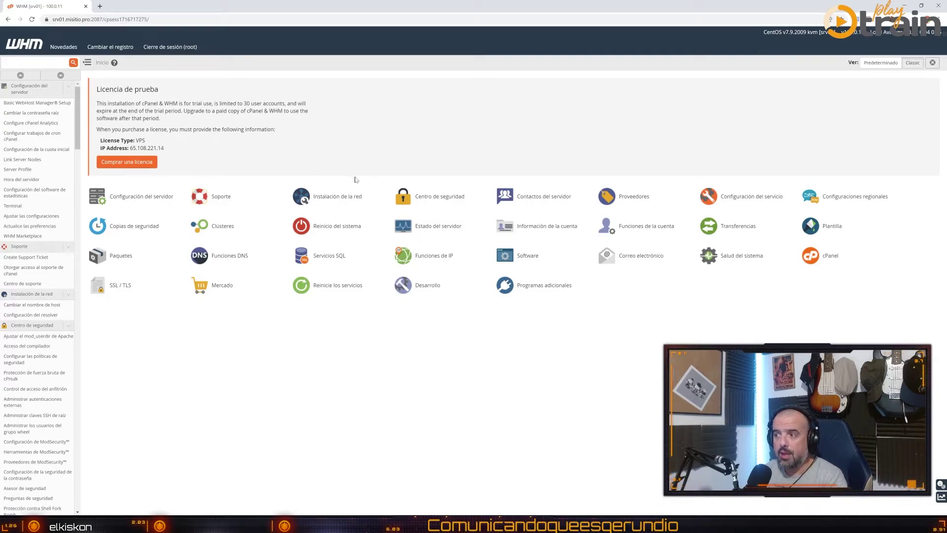
click(538, 290)
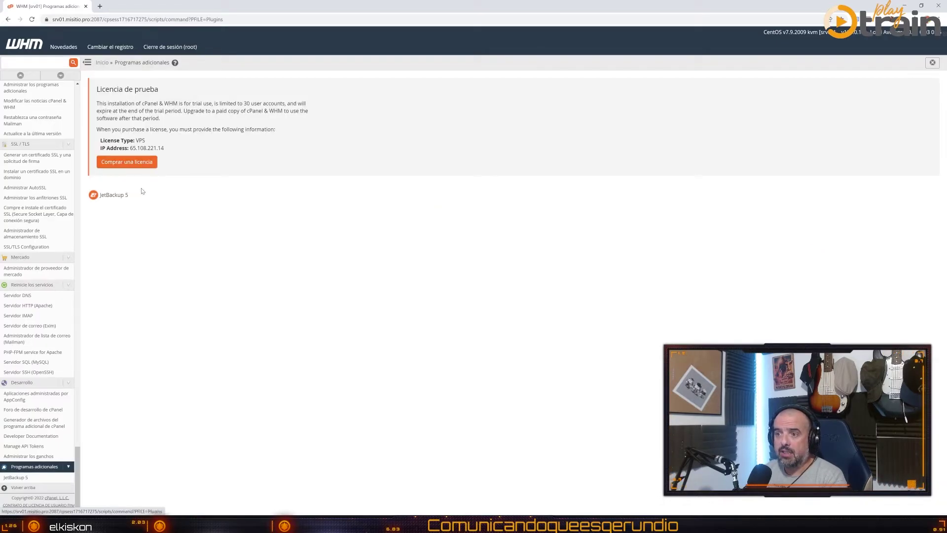
click(117, 198)
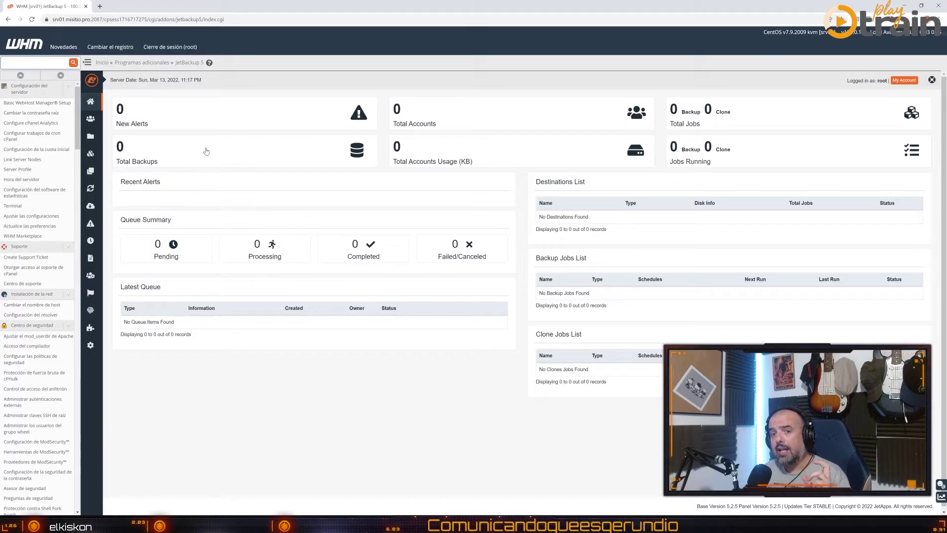
click(91, 138)
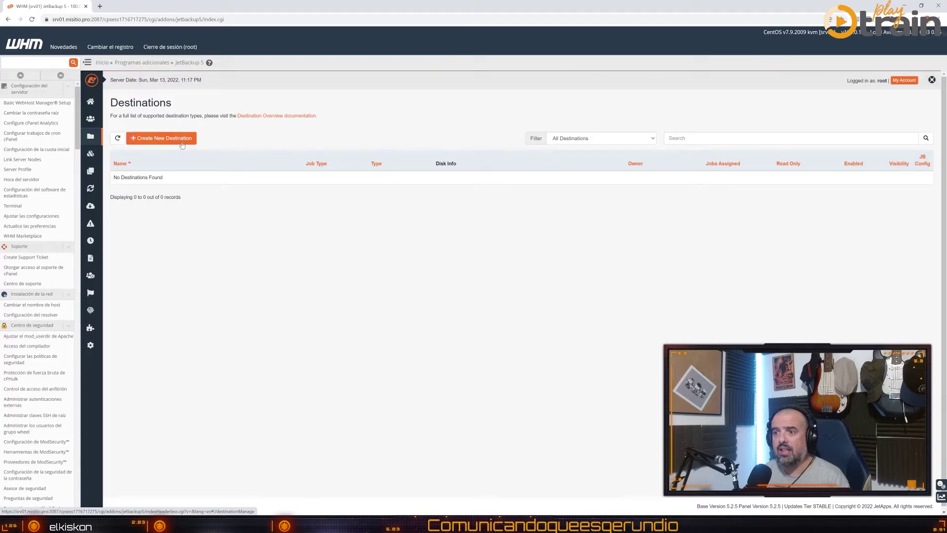
Start a new destination of type 'SSH via JetApps Repository' and install its SSH plugin
click(151, 139)
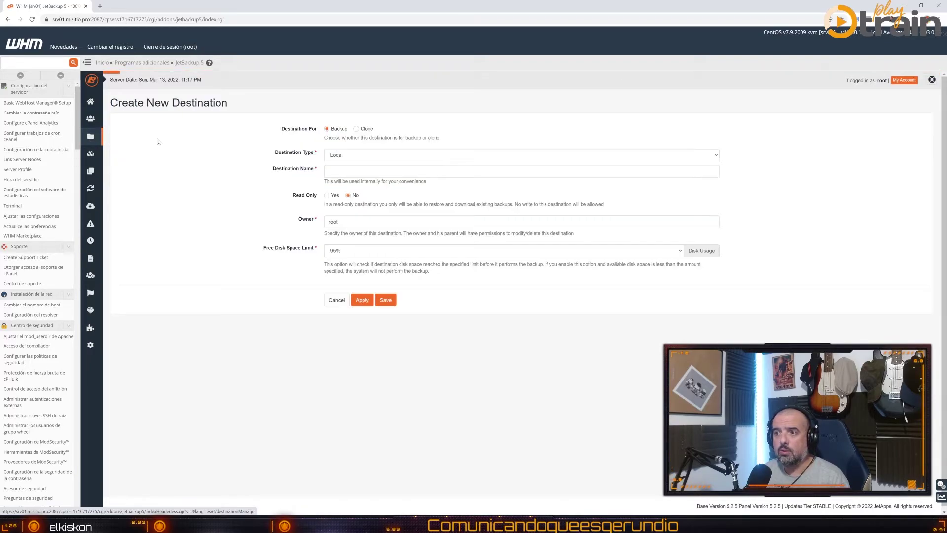
click(356, 155)
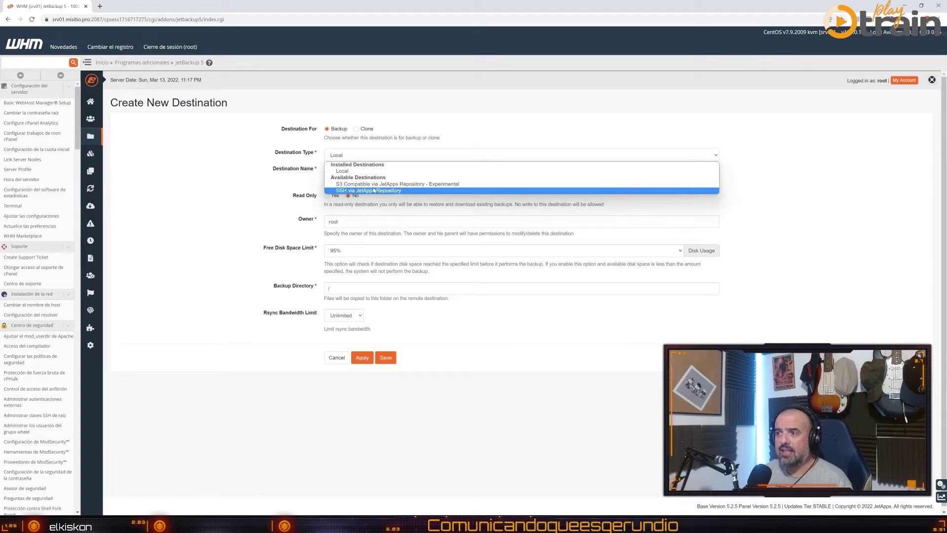
click(354, 190)
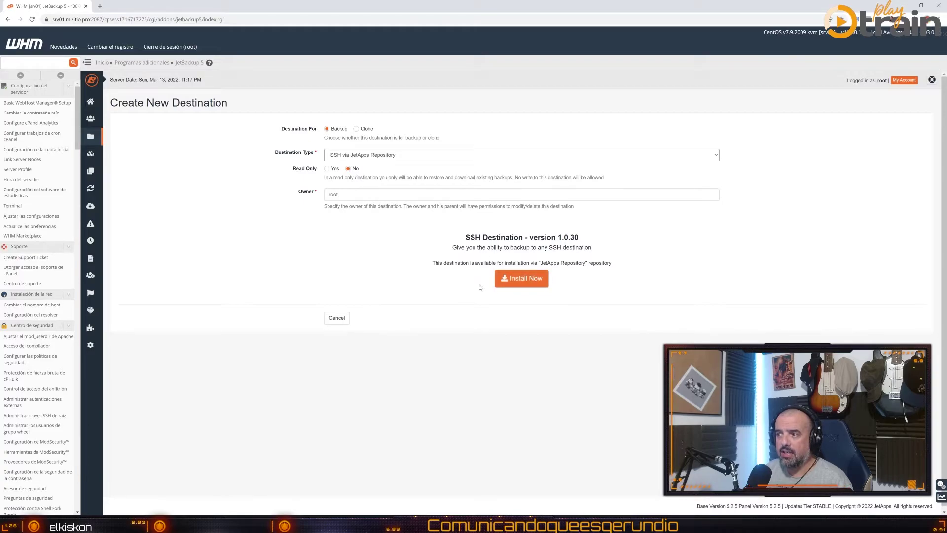
click(525, 279)
click(607, 135)
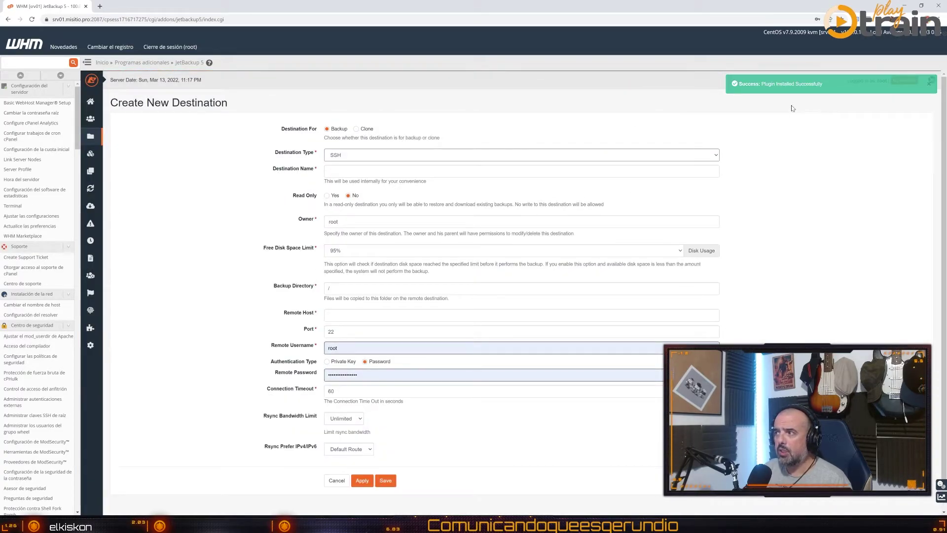
click(928, 85)
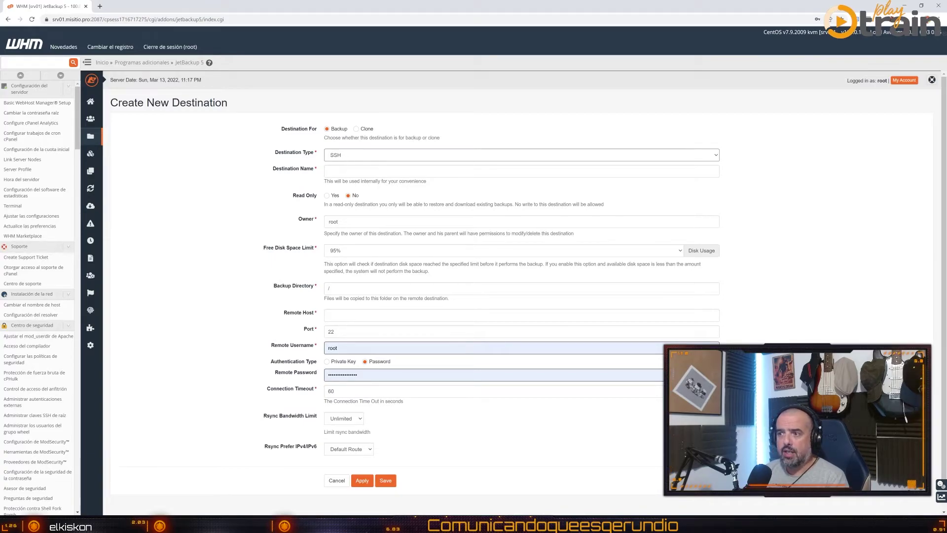
Name the destination 'Storagebox' and set its backup directory to /home/
click(349, 170)
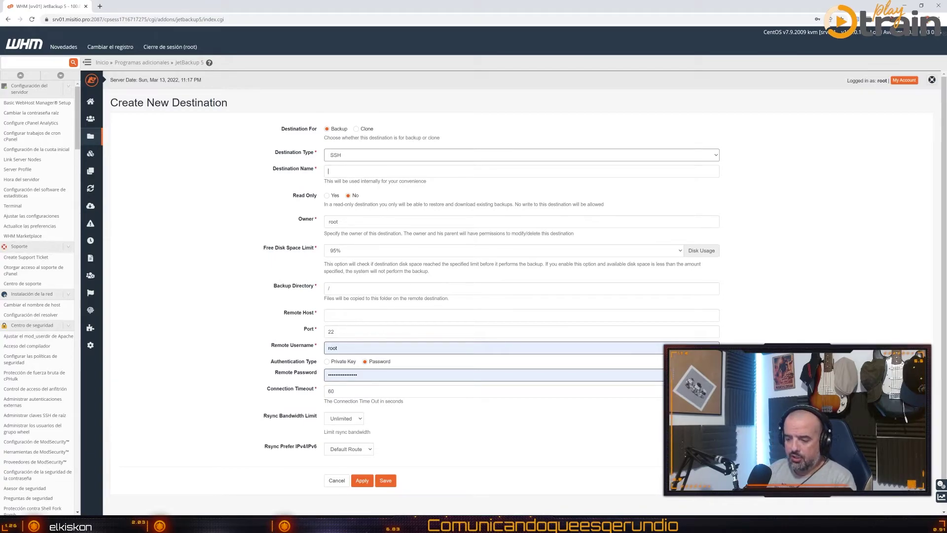
text(Sotra)
key(BackSpace)
key(BackSpace)
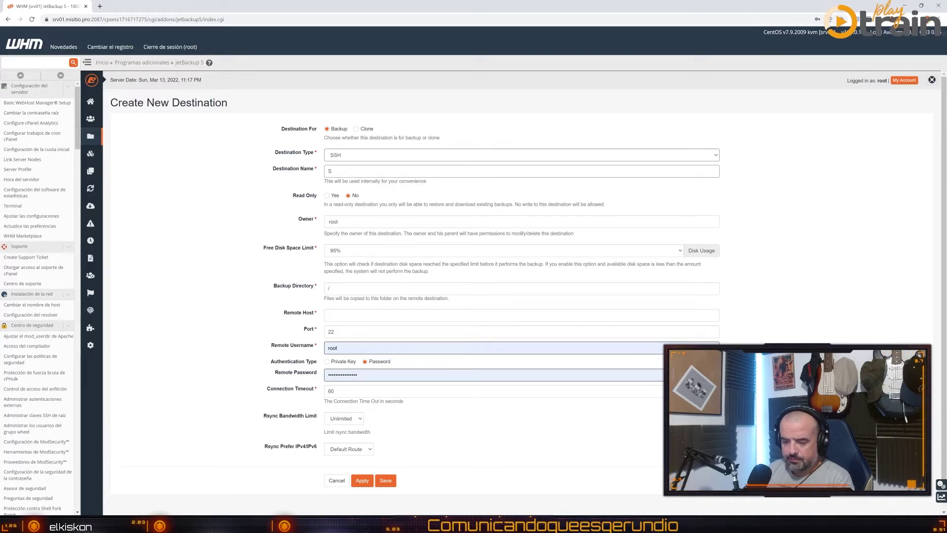
text(toragebox)
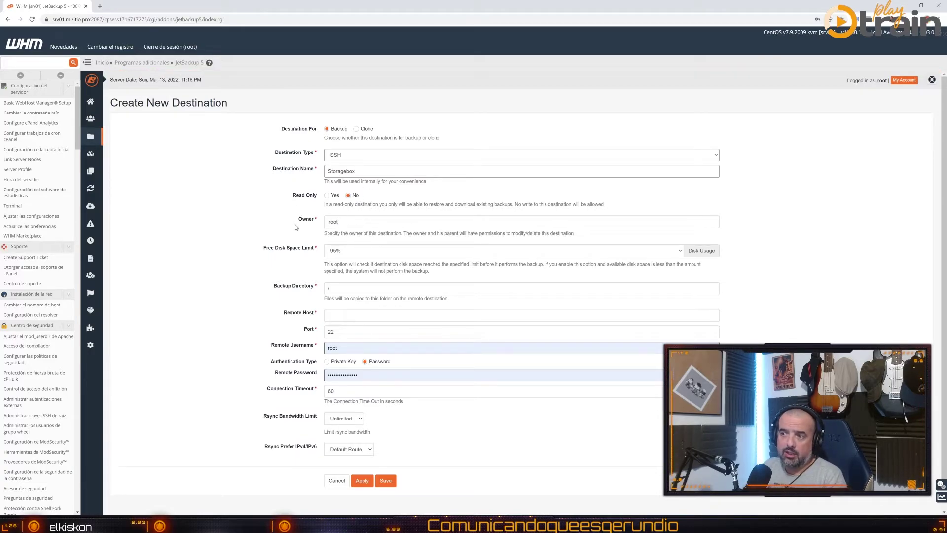
scroll(266, 216, down, 1)
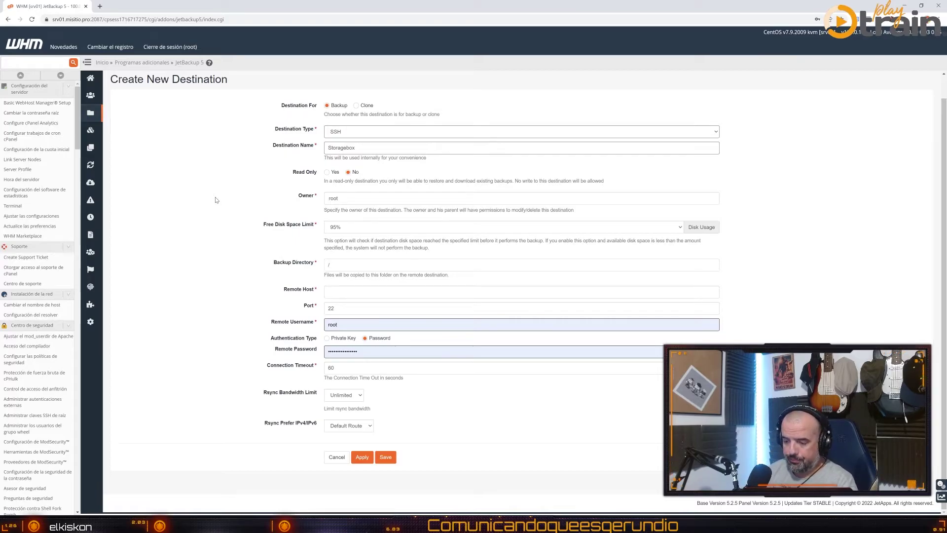
text(home/)
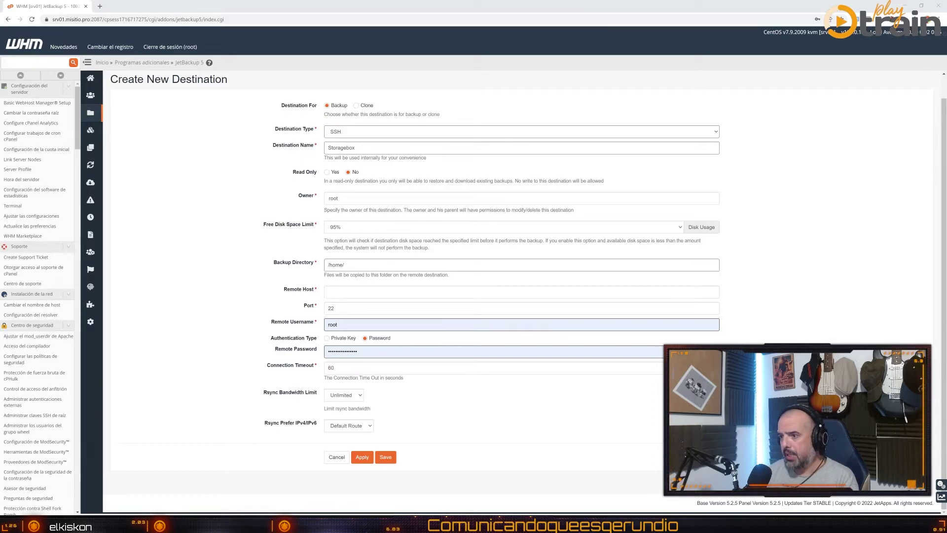
Paste the Storage Box hostname as remote host and change the port from 22 to 23
text(u294312.your-storagebox.de)
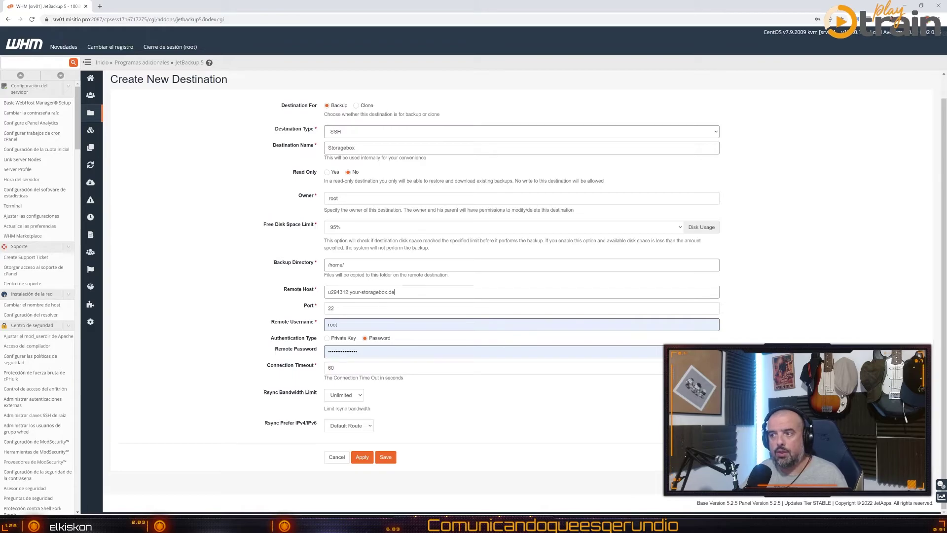
key(Tab)
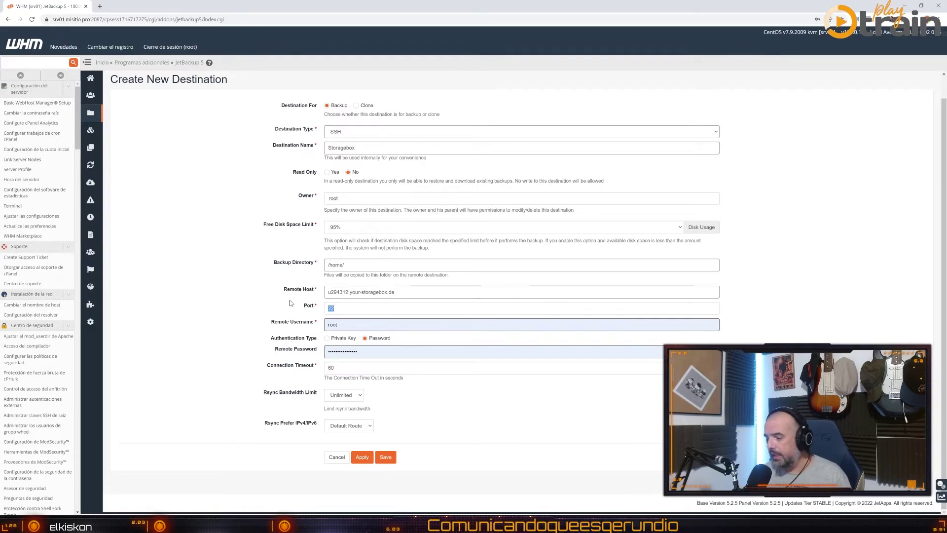
text(23)
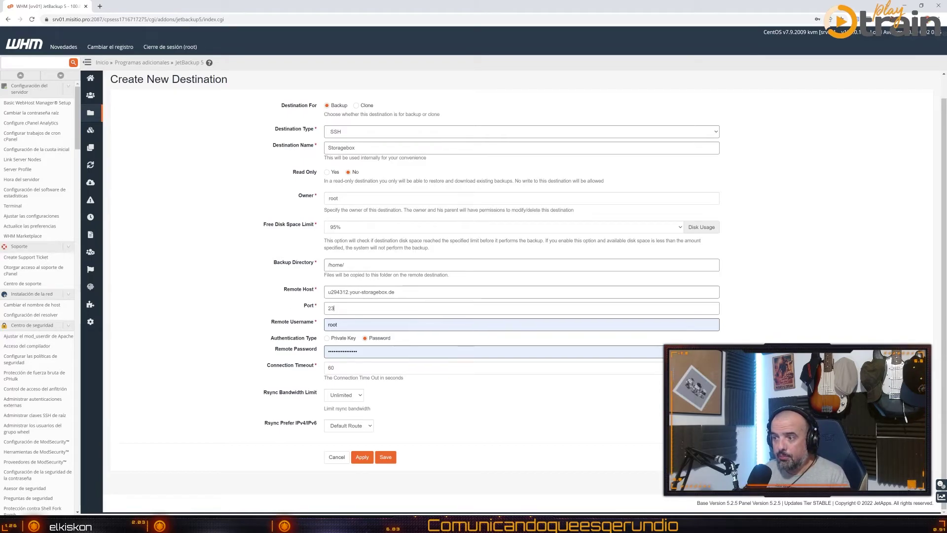
Replace the username root with the Storage Box account username and choose private-key authentication
drag(348, 292, 328, 292)
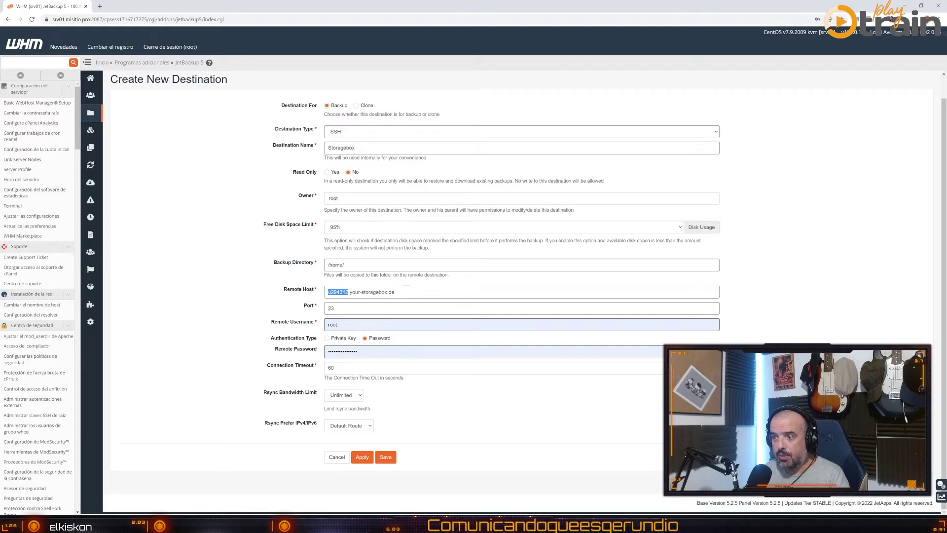
key(ctrl+c)
click(335, 325)
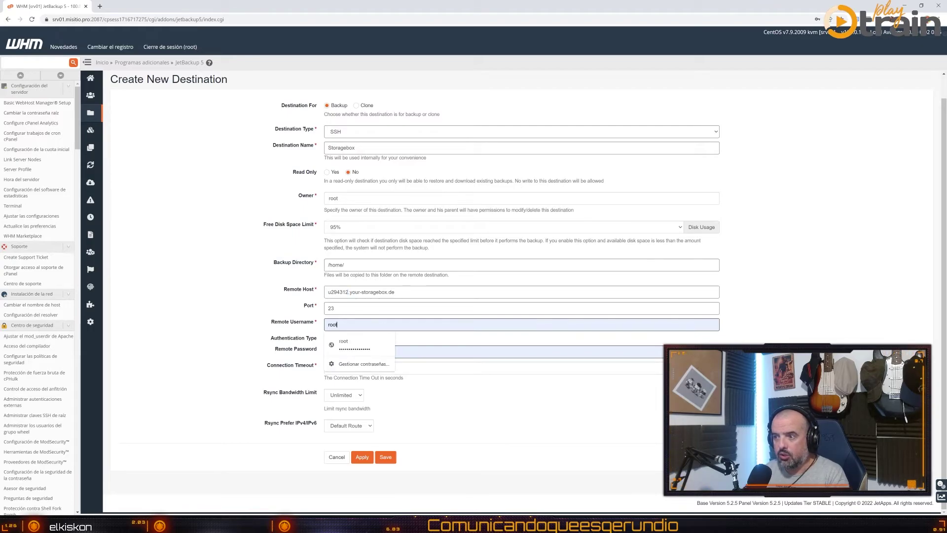
double_click(332, 325)
key(ctrl+v)
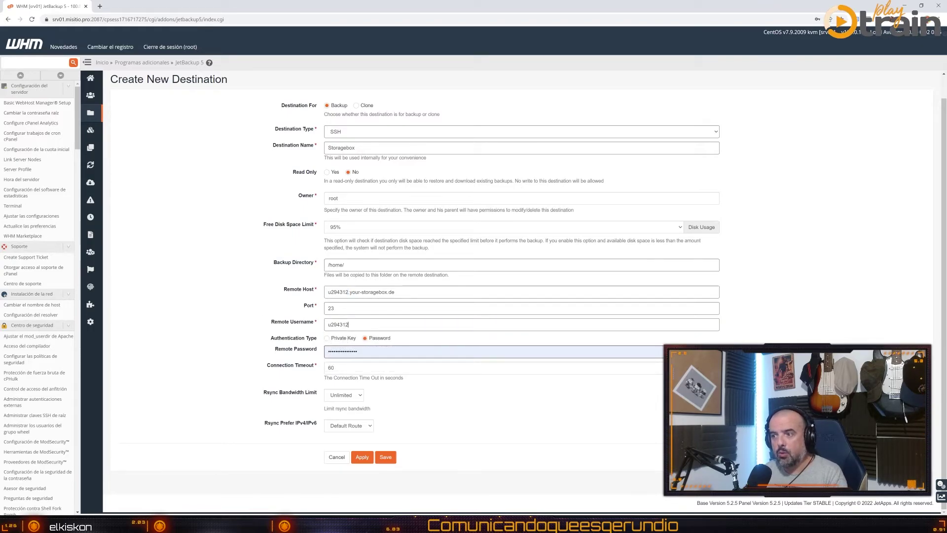
click(326, 338)
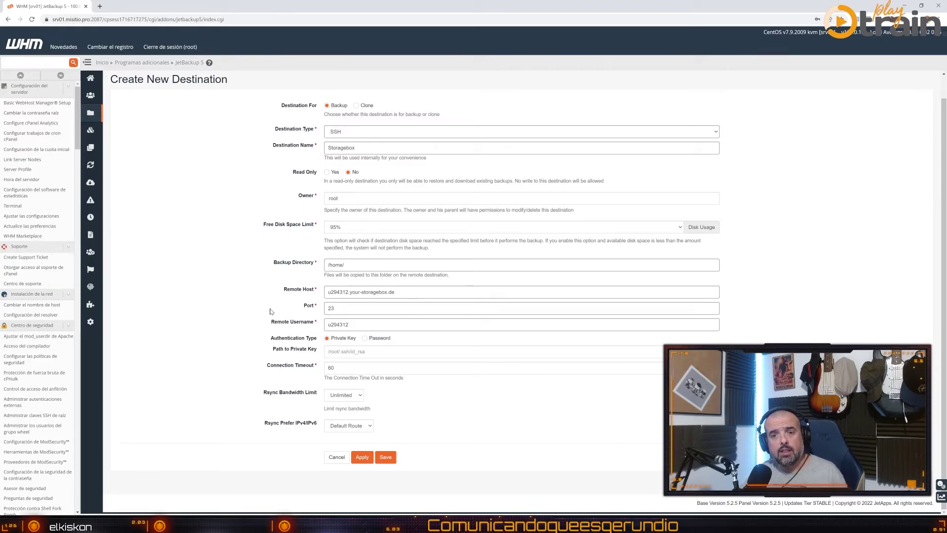
Set the private key path to /root/.ssh/id_rsa and save the Storagebox destination
click(346, 351)
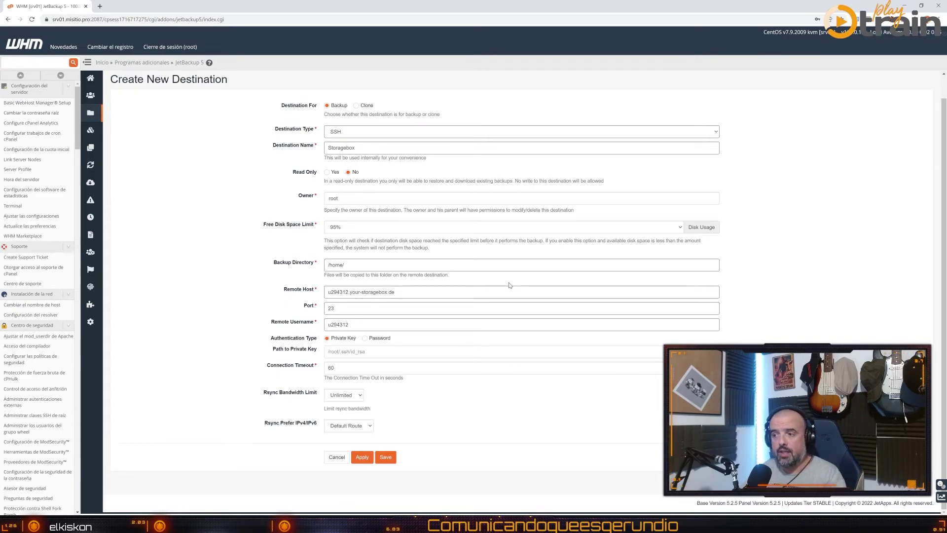
text(/)
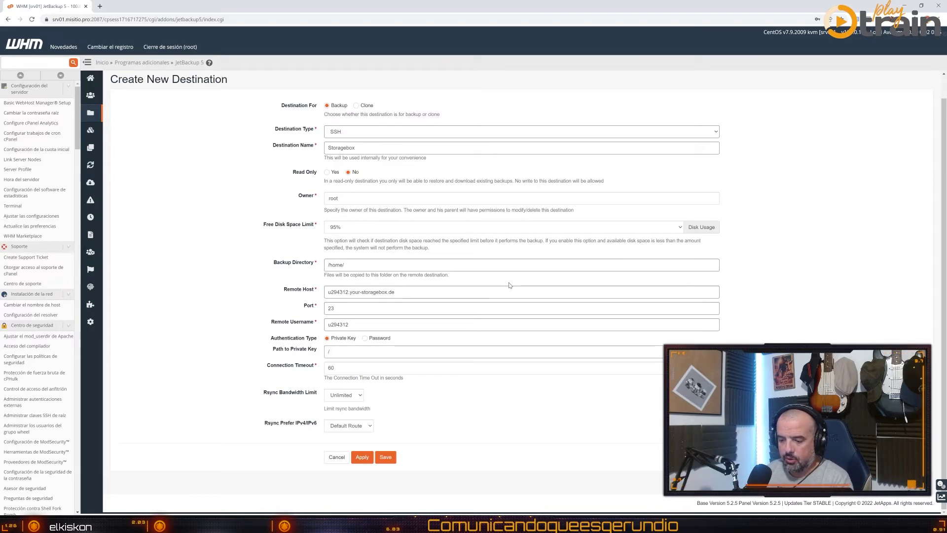
text(root/.)
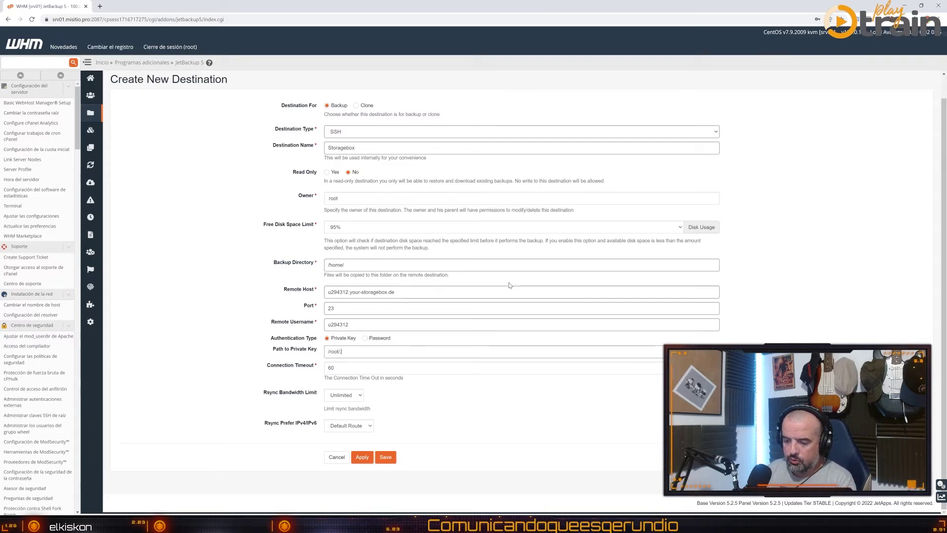
text(ssh/)
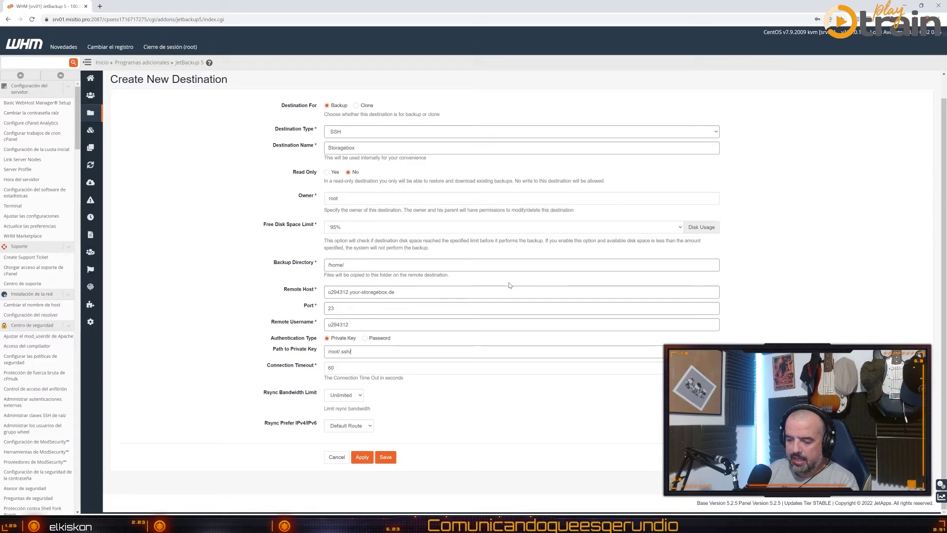
text(id_rsa)
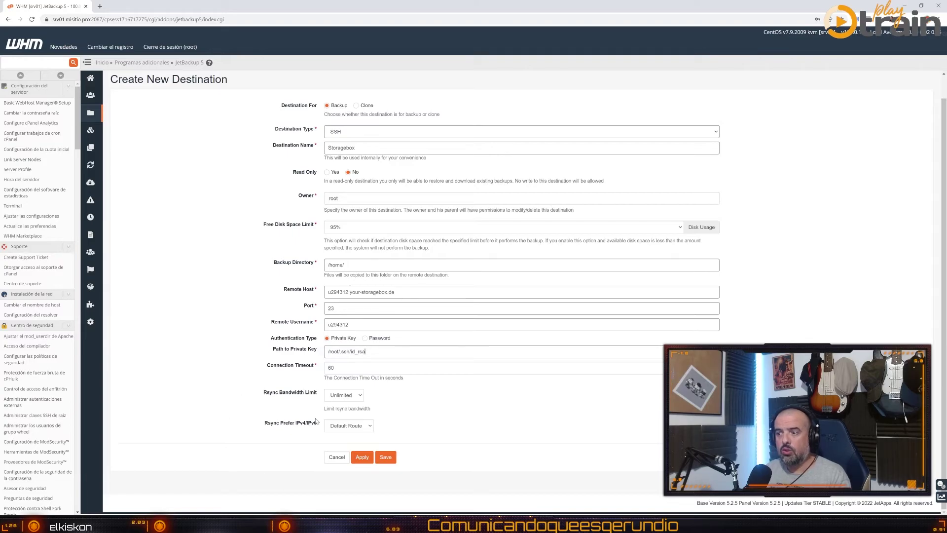
click(385, 457)
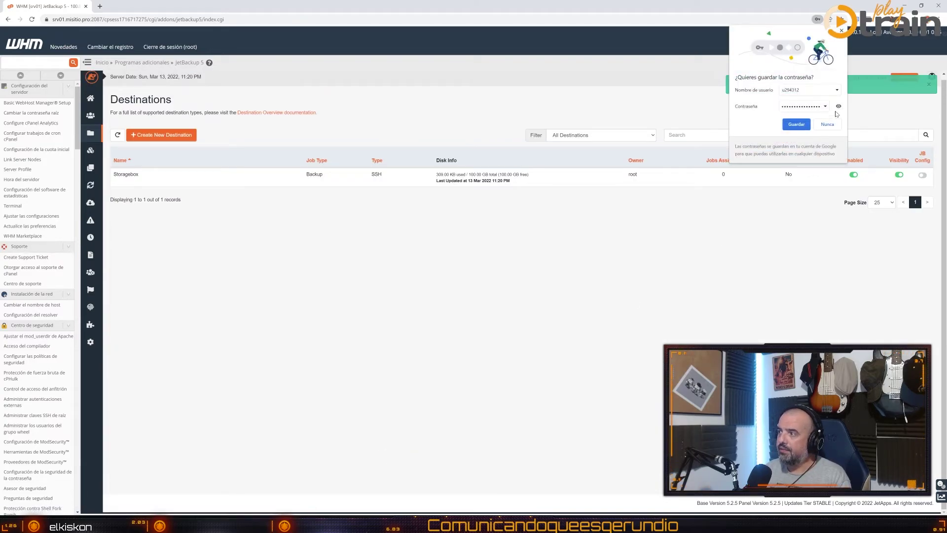
click(826, 124)
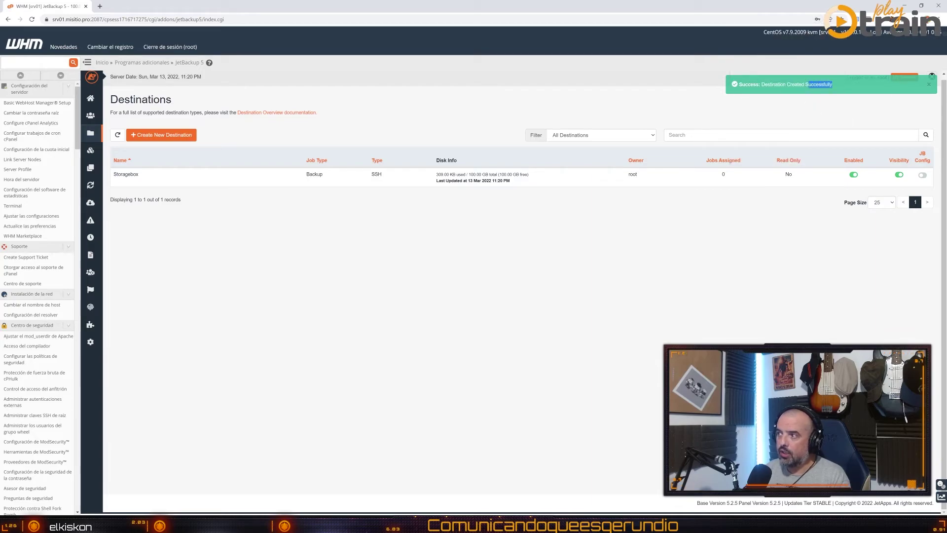